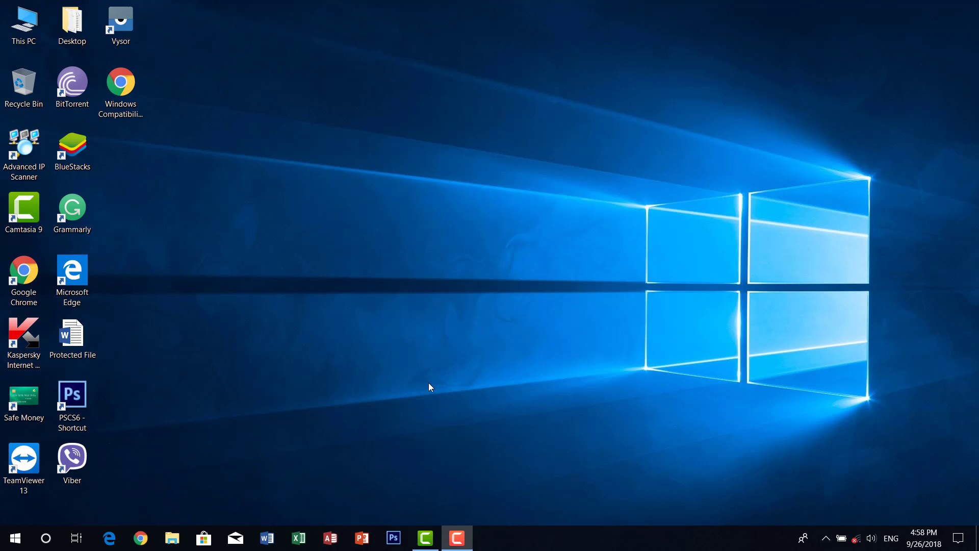
Open the 'Protected File' document from the desktop icon
double_click(77, 341)
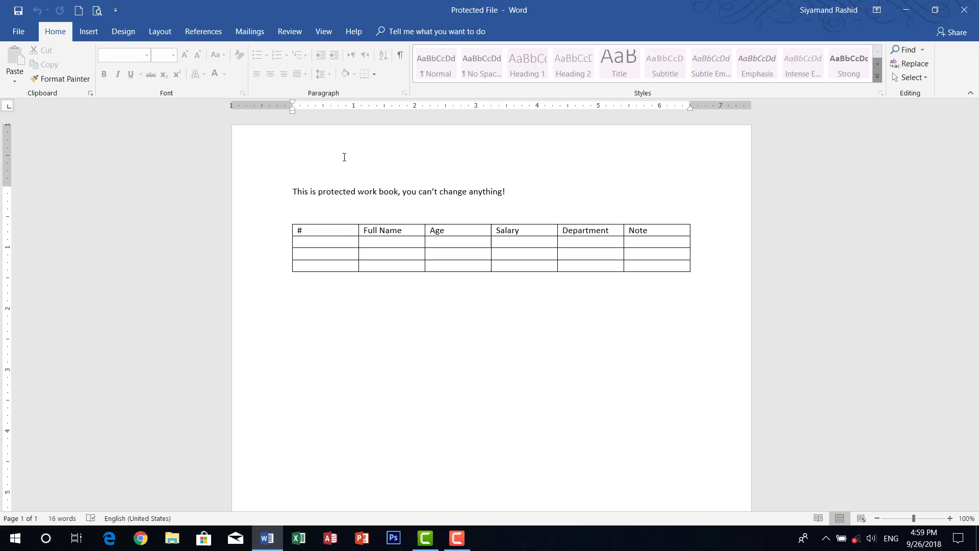
Select the first line, then try deleting inside the table to confirm it is locked
left_click(274, 196)
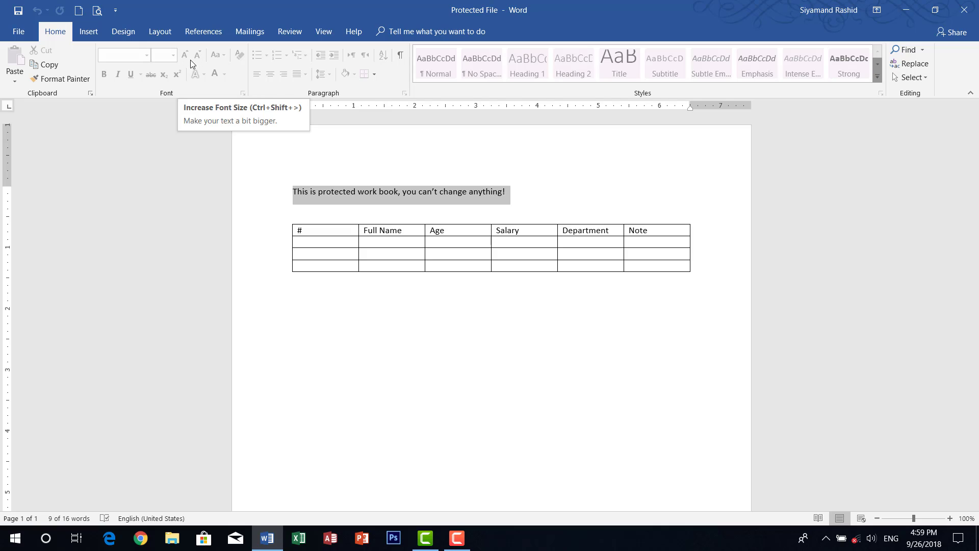
left_click(334, 242)
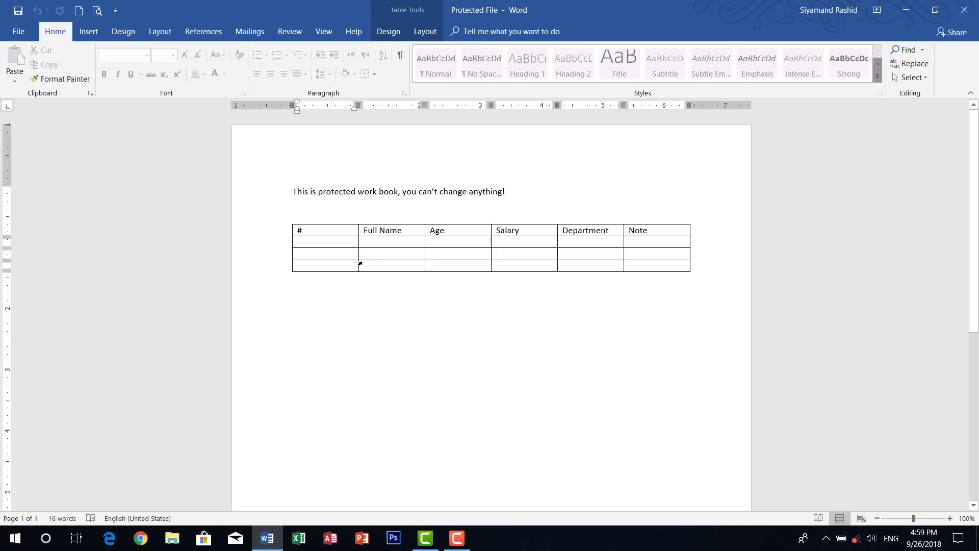
key("BackSpace")
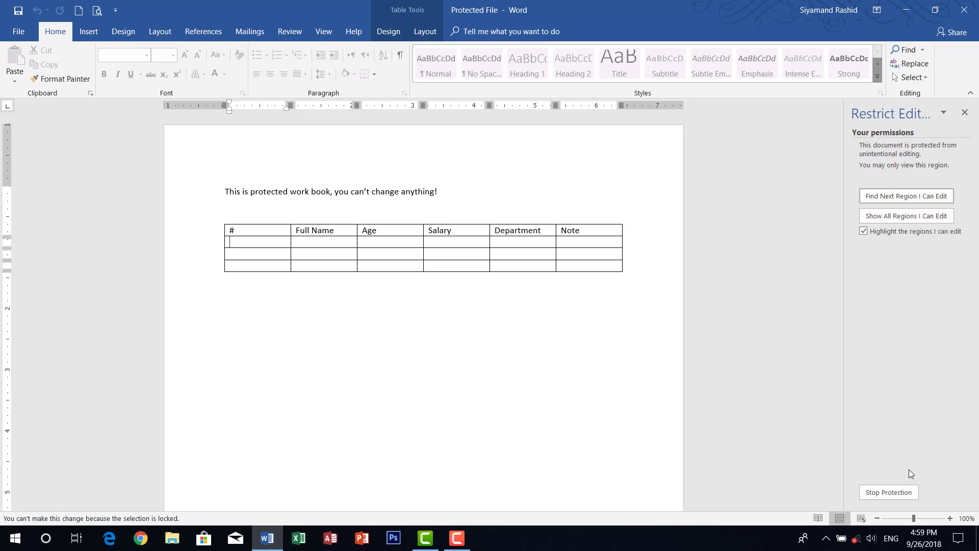
left_click(889, 494)
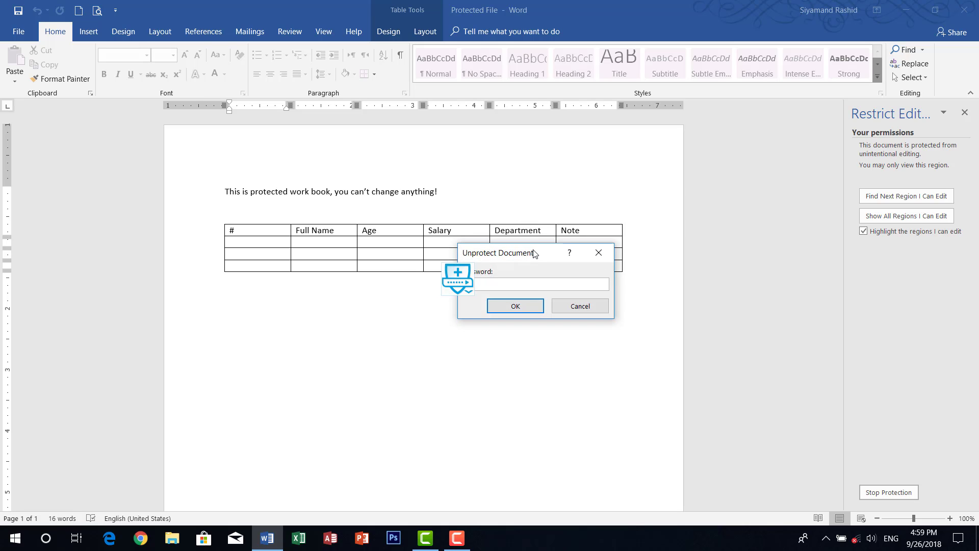
left_click_drag(534, 253, 513, 279)
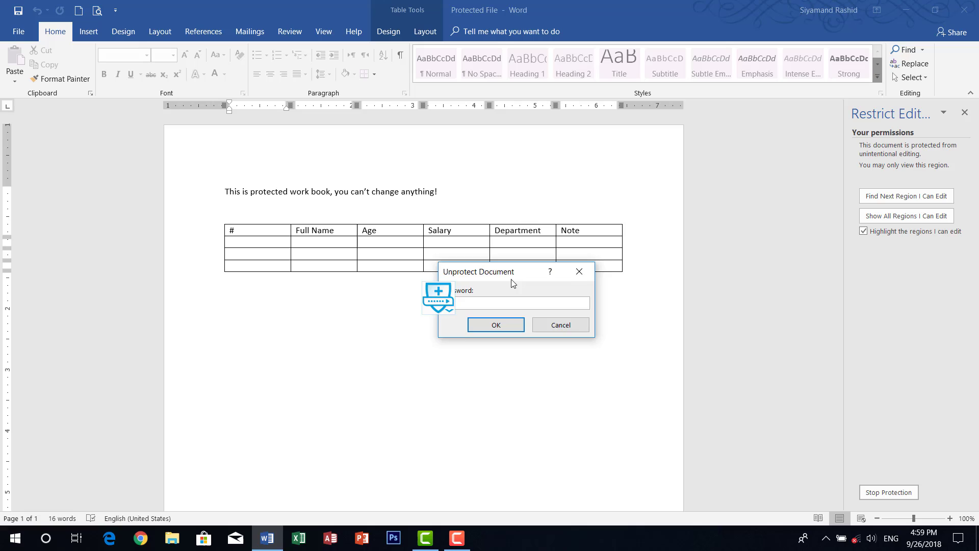
left_click(558, 334)
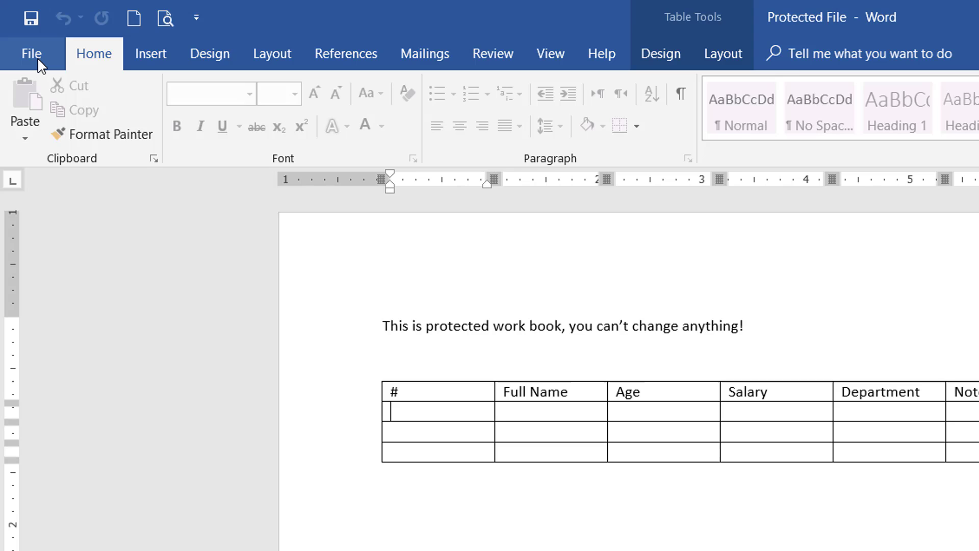
Start a Save As of the document to the Desktop folder
left_click(31, 54)
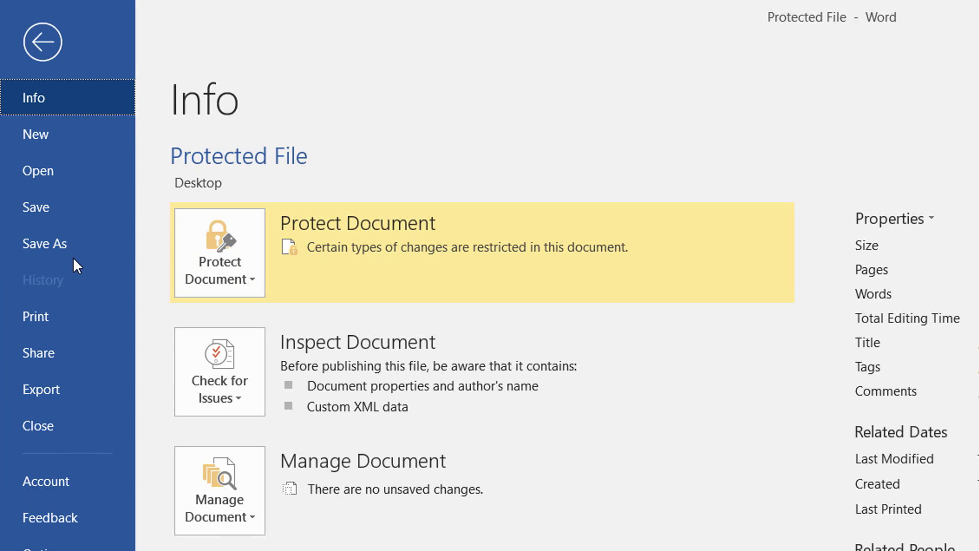
left_click(64, 245)
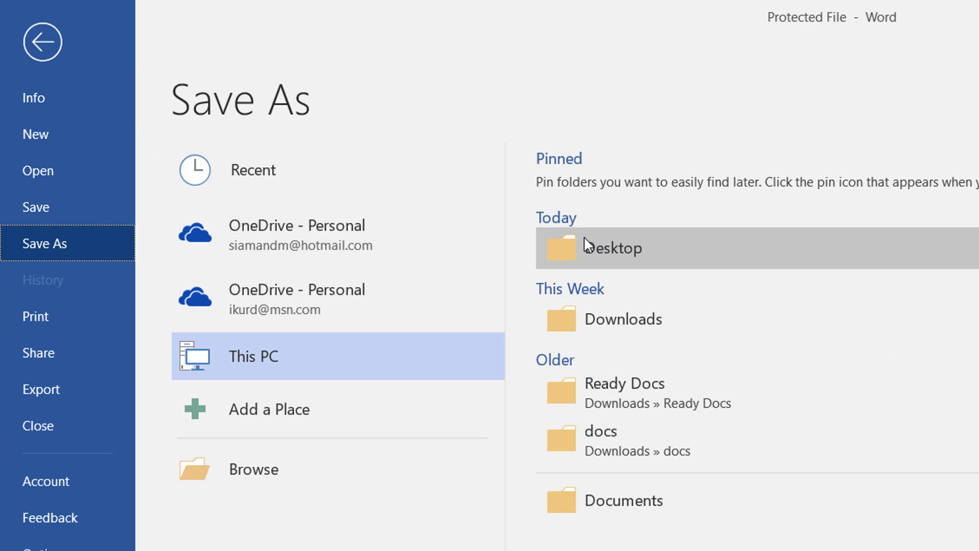
left_click(584, 241)
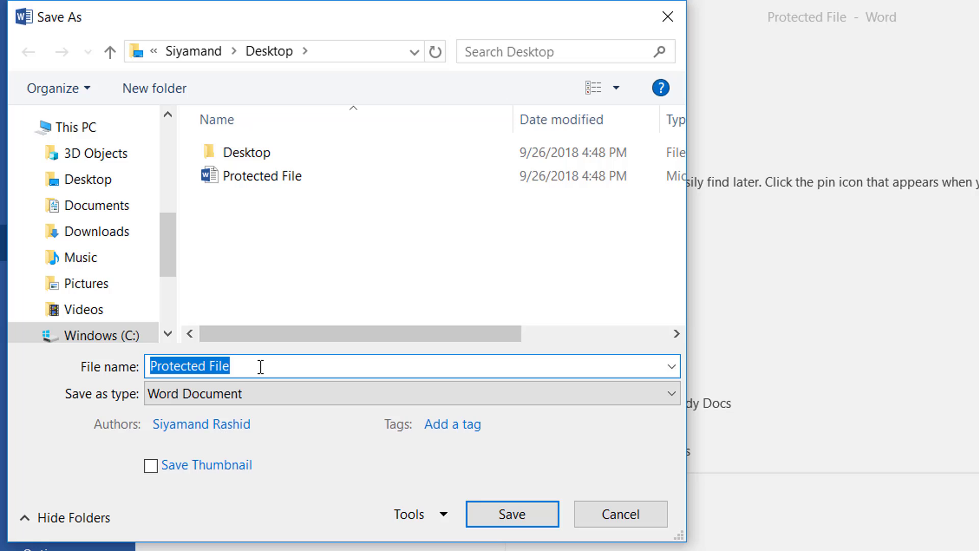
Save the copy as 'Protected File-2003' with type Word 97-2003 Document
left_click(279, 366)
type("-")
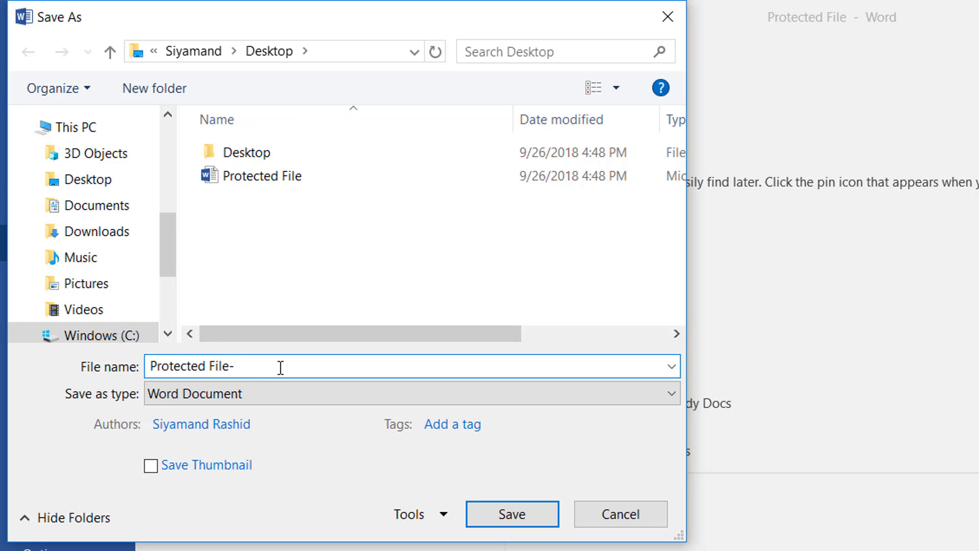
type("200")
type("3")
left_click(201, 395)
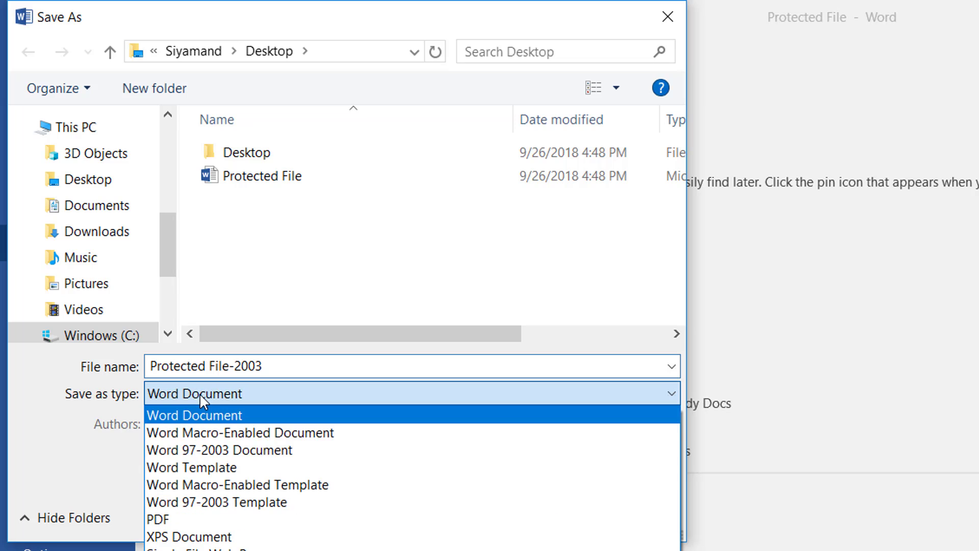
left_click(278, 458)
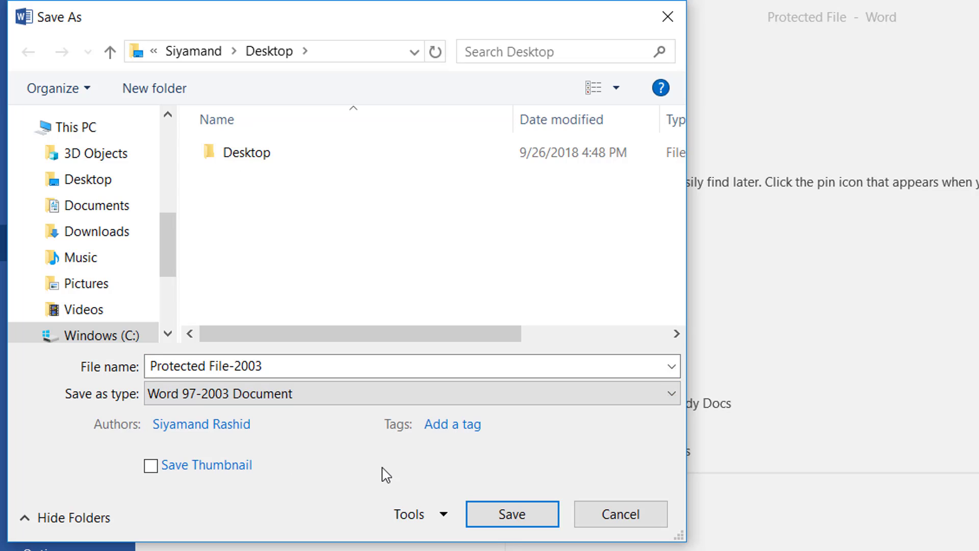
left_click(520, 524)
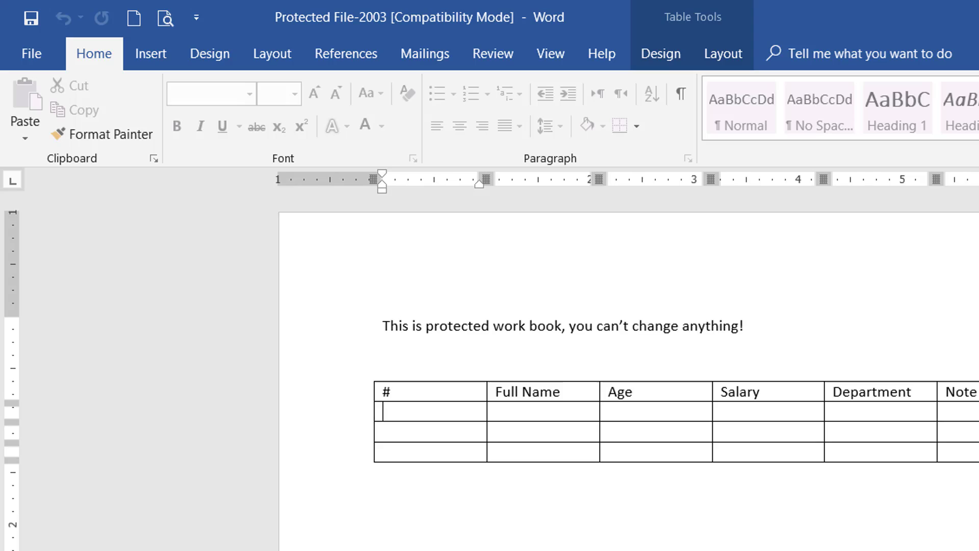
Close Word with Alt+F4 and reopen 'Protected File-2003' from the desktop
key("alt+F4")
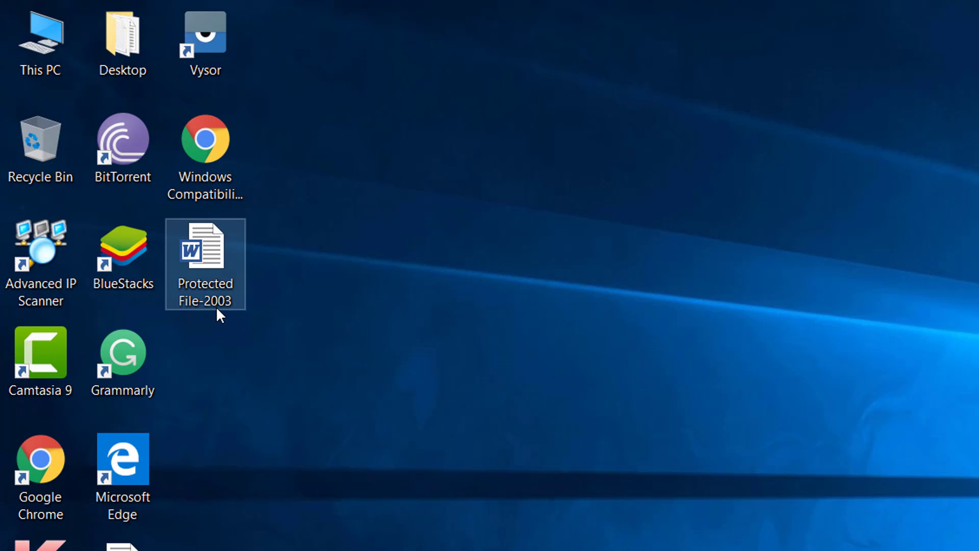
double_click(219, 263)
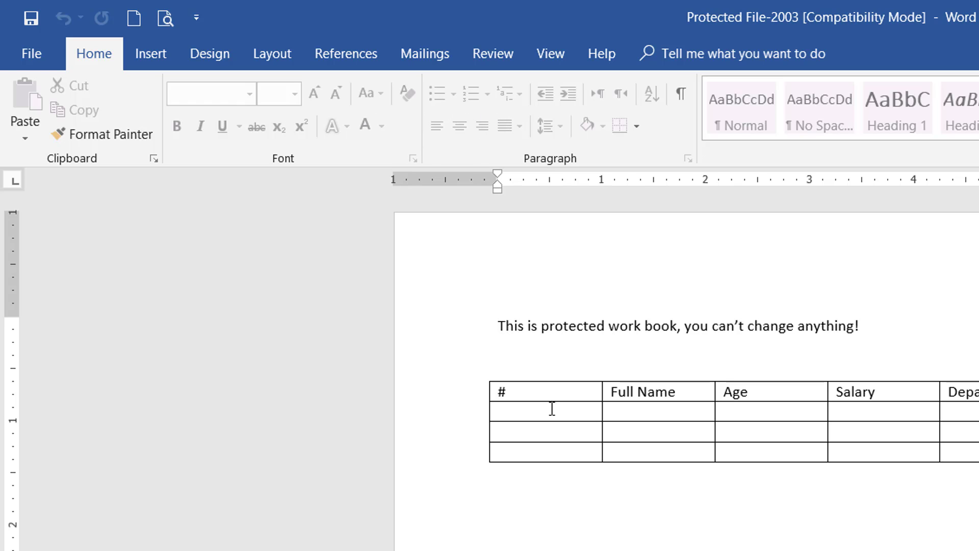
Place the caret in the first line, then view the File Info page
left_click(527, 326)
left_click(41, 58)
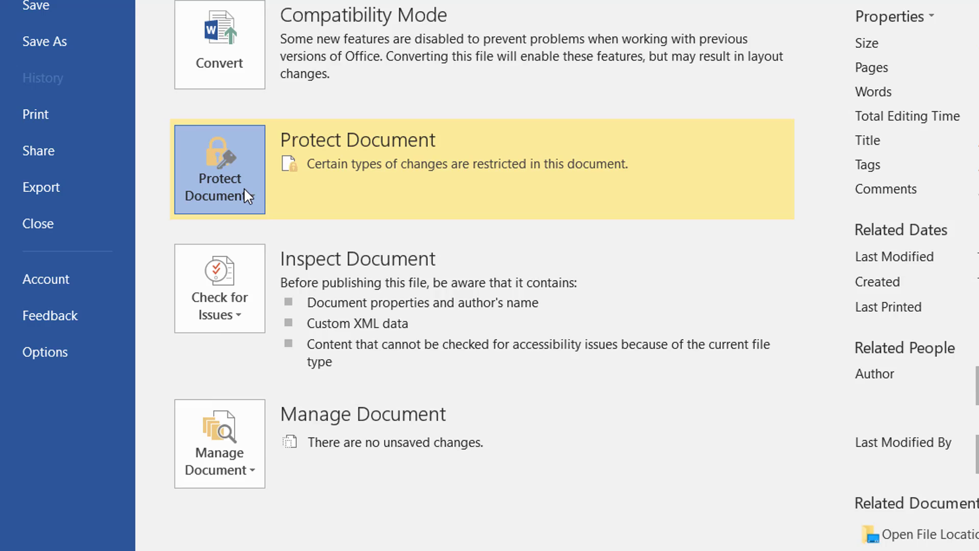
Stop protection via Protect Document > Restrict Editing, with no password required
left_click(244, 188)
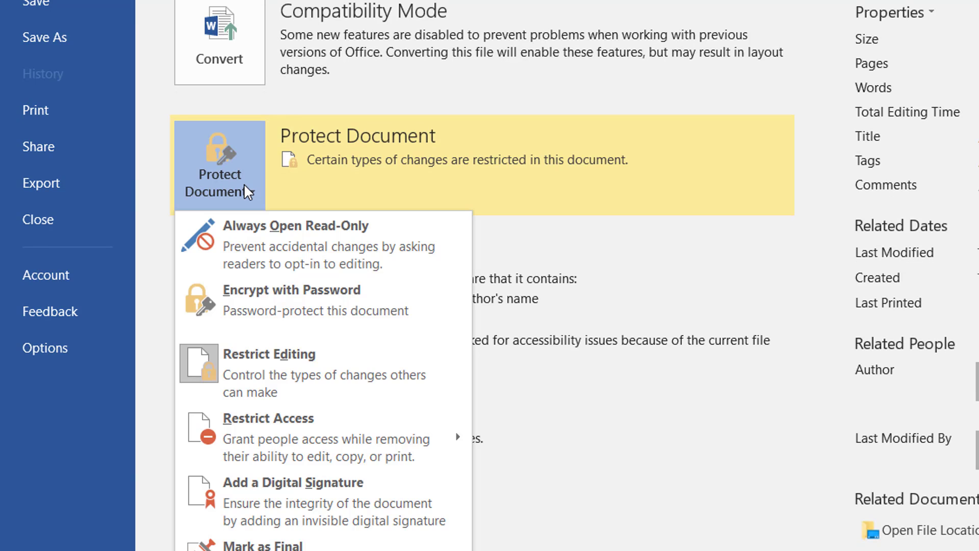
left_click(273, 374)
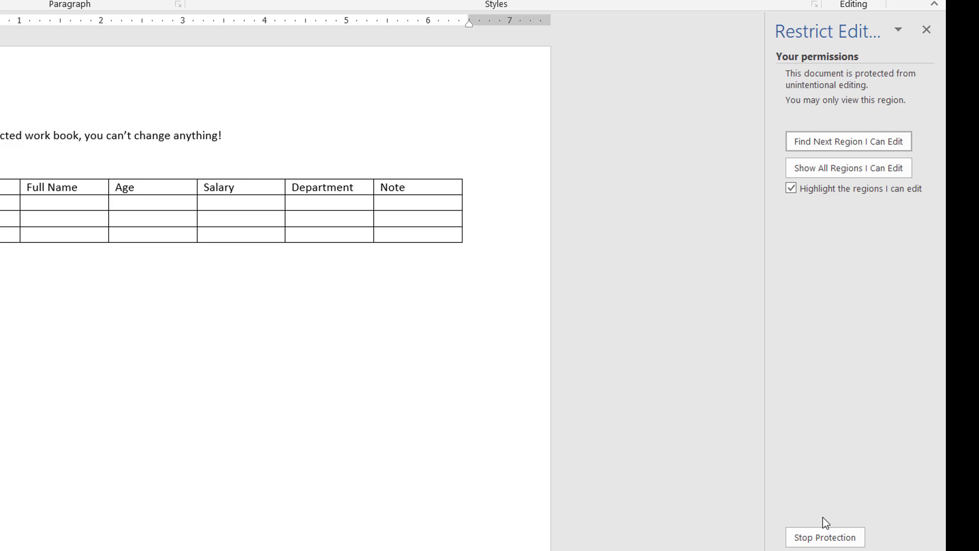
left_click(824, 538)
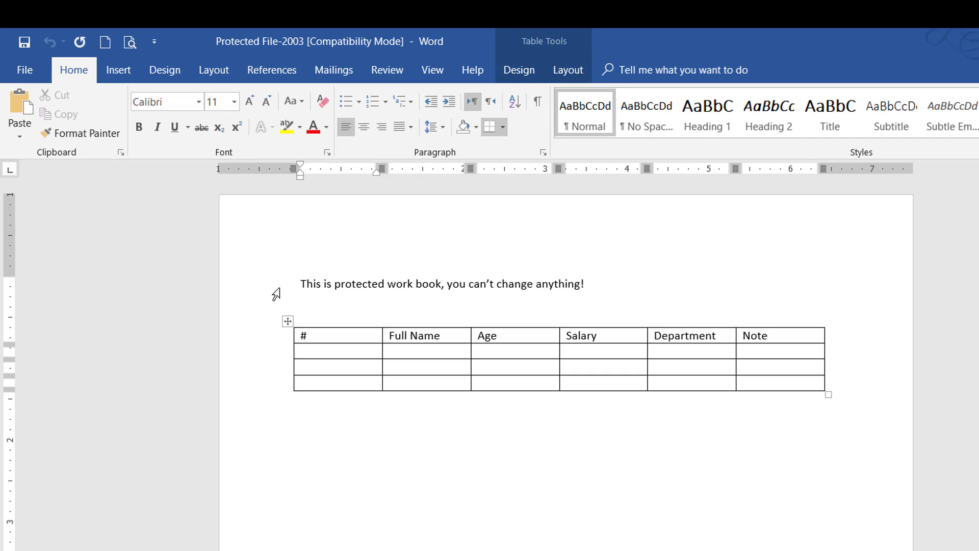
Make the first line 16 pt and red
left_click(274, 290)
left_click(251, 100)
left_click(250, 100)
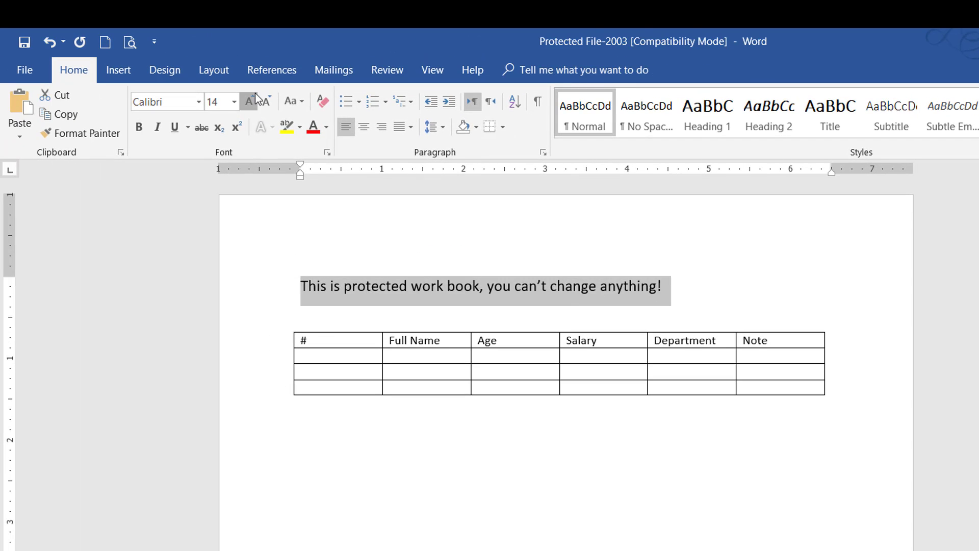
left_click(312, 131)
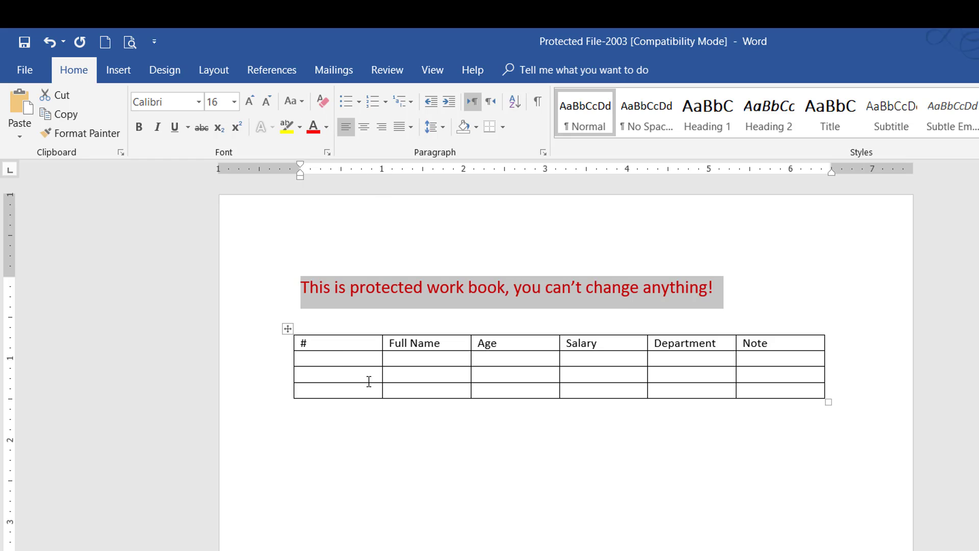
Move to the Full Name cell and drag the table's resize handle to enlarge the rows
left_click(342, 360)
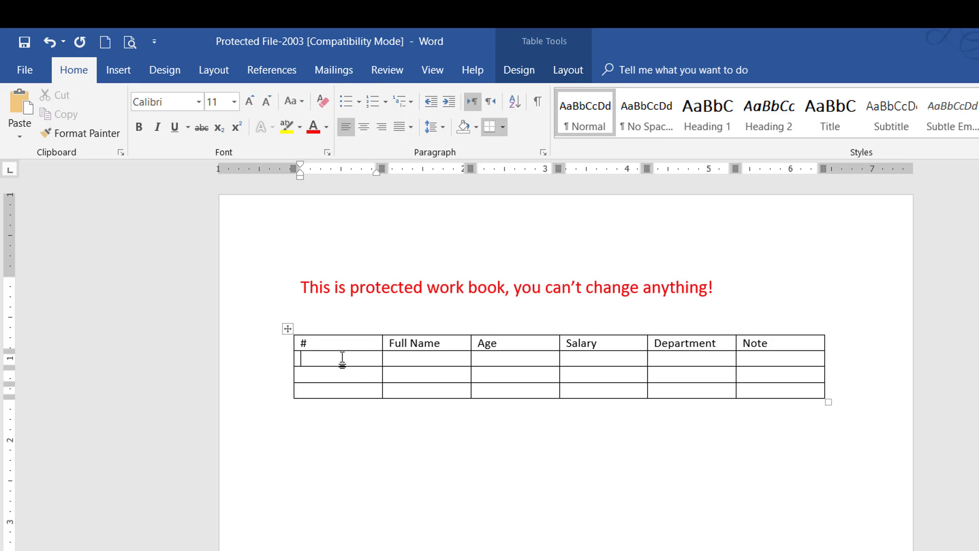
key("Tab")
type("Siya")
type("mand")
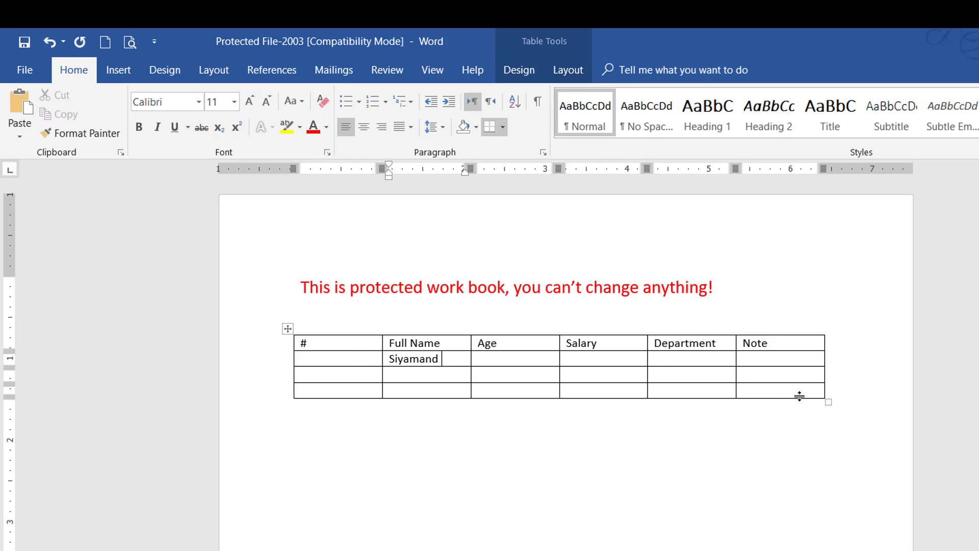
left_click_drag(832, 404, 809, 525)
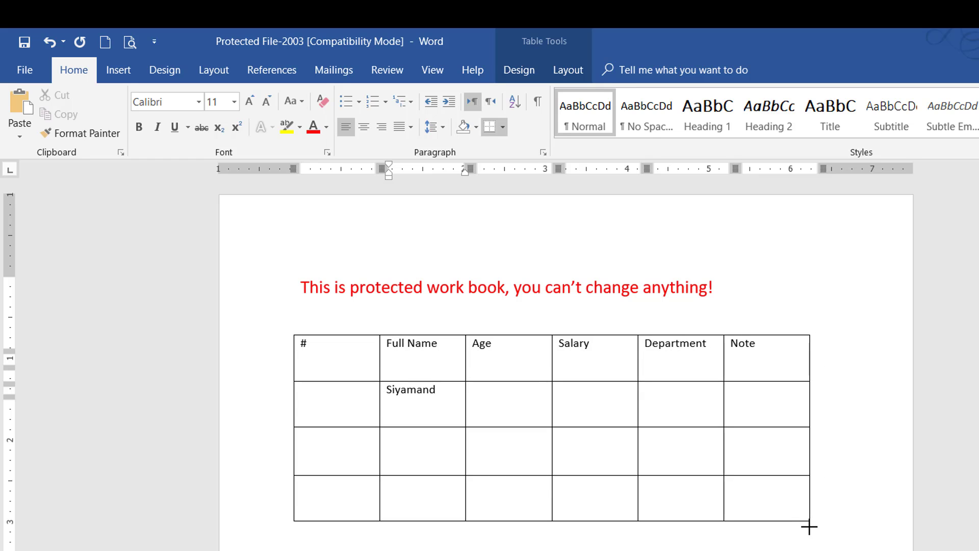